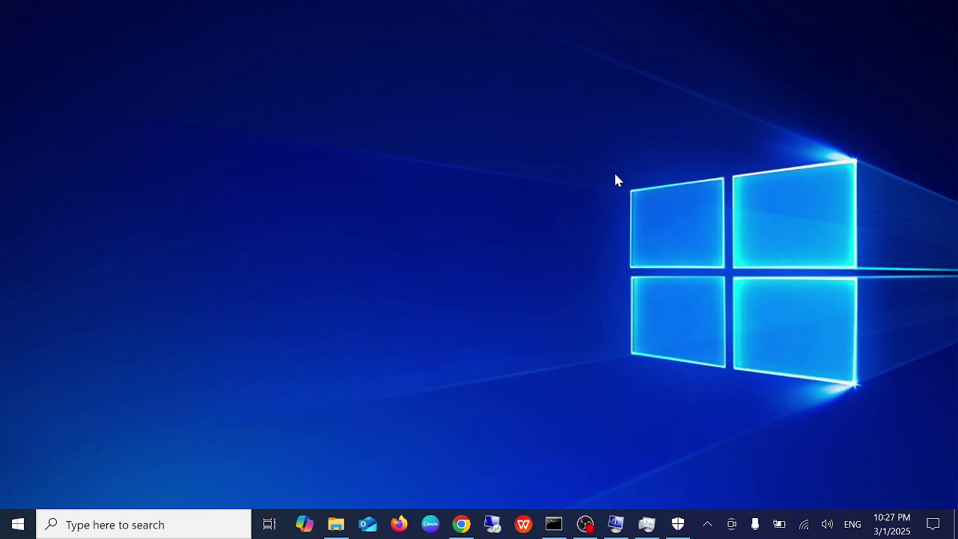
right_click(485, 69)
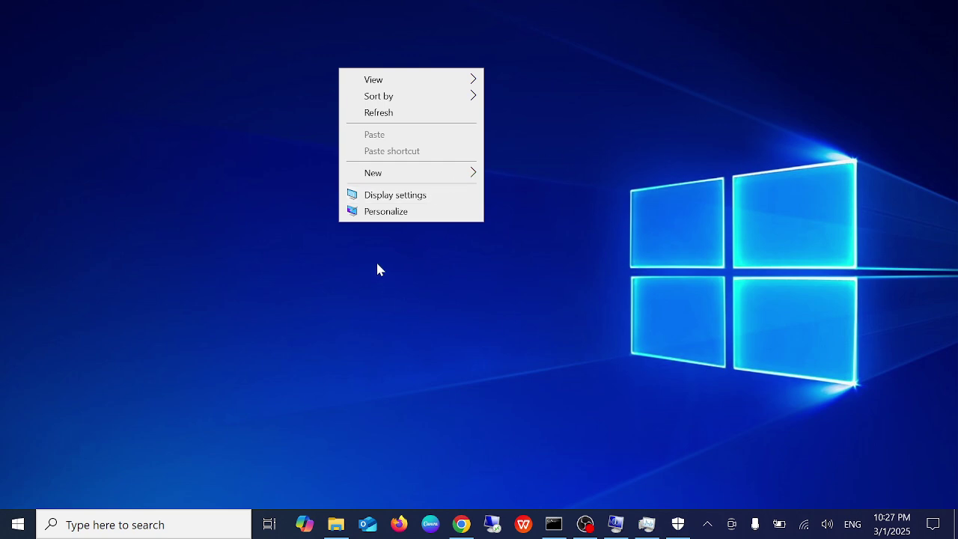
click(431, 298)
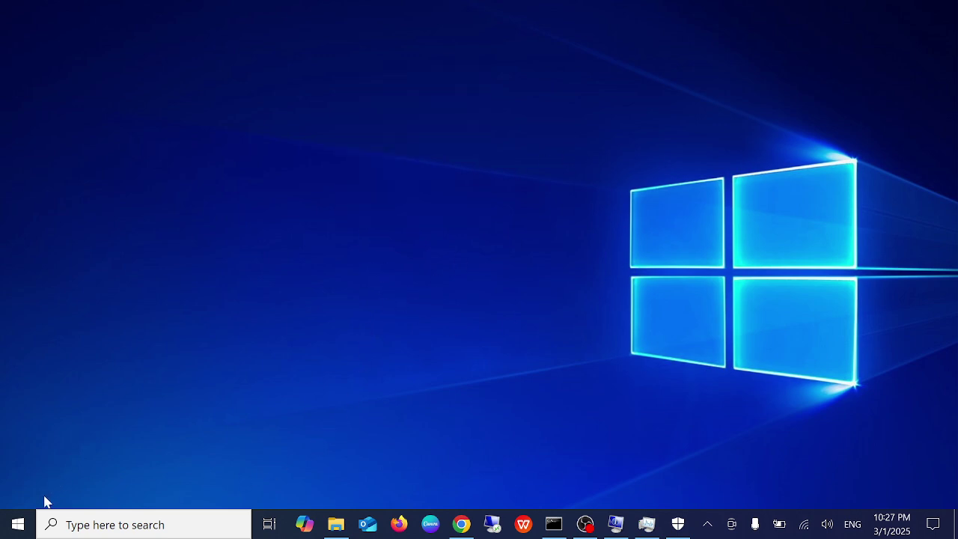
- Open Device Manager and move its window toward the middle of the desktop
right_click(19, 527)
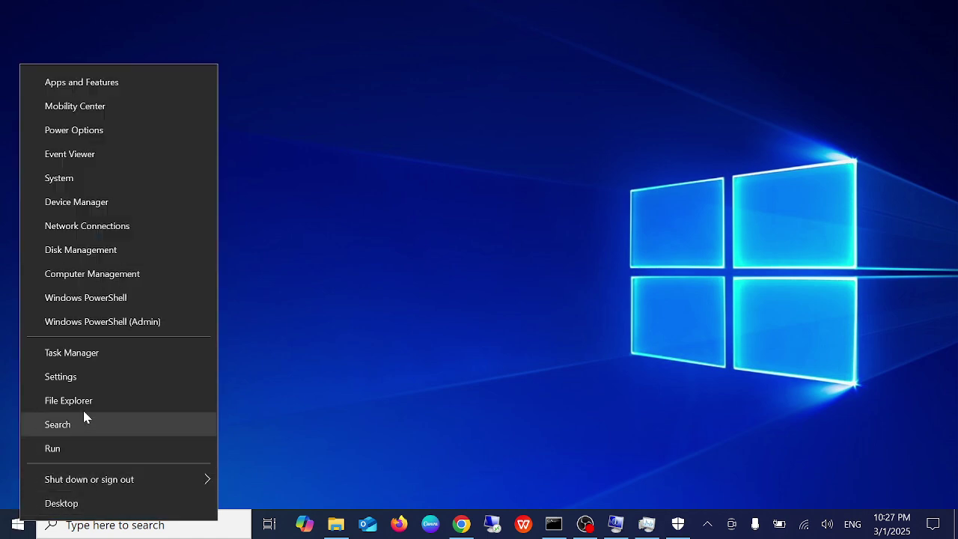
click(94, 208)
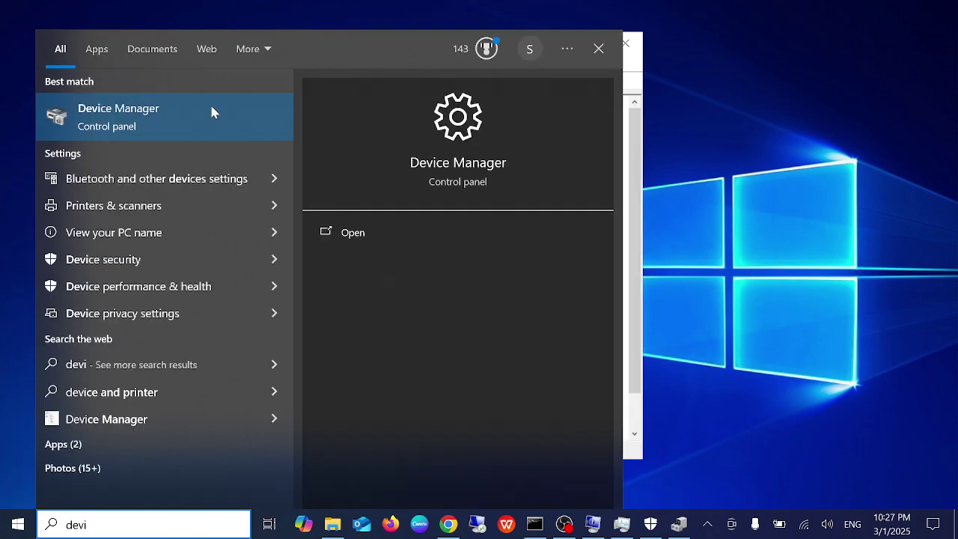
click(212, 111)
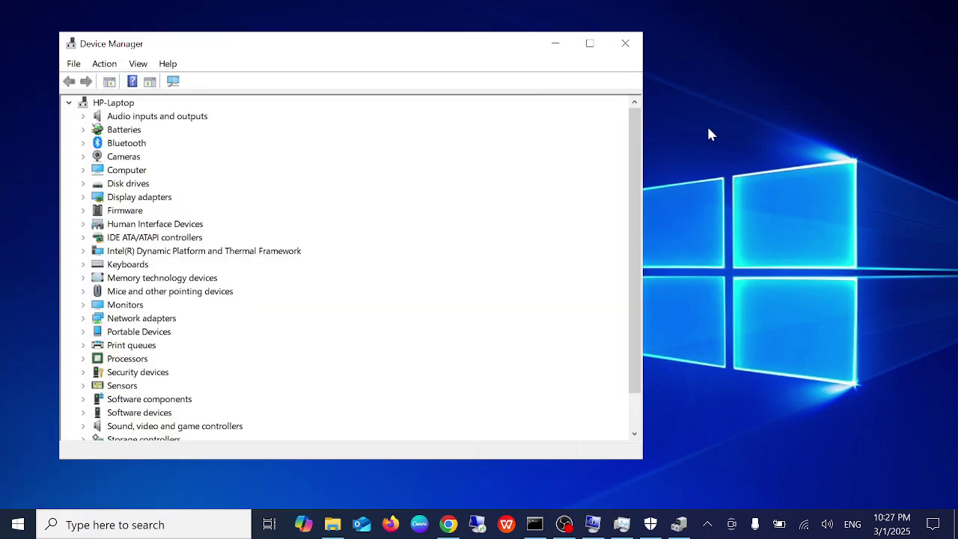
drag(494, 49, 587, 57)
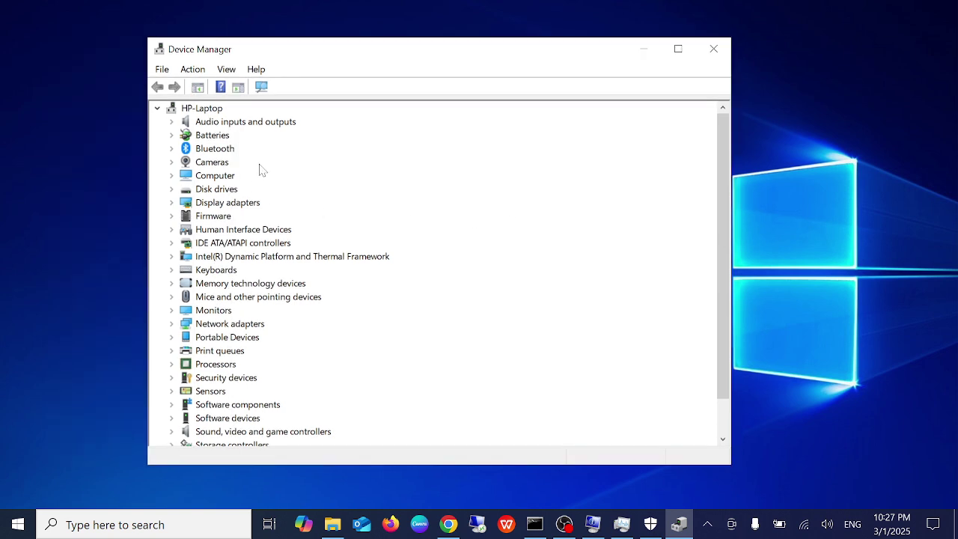
- Run an automatic driver update search for the Intel(R) HD Graphics 620 display adapter and close the update wizard
click(211, 207)
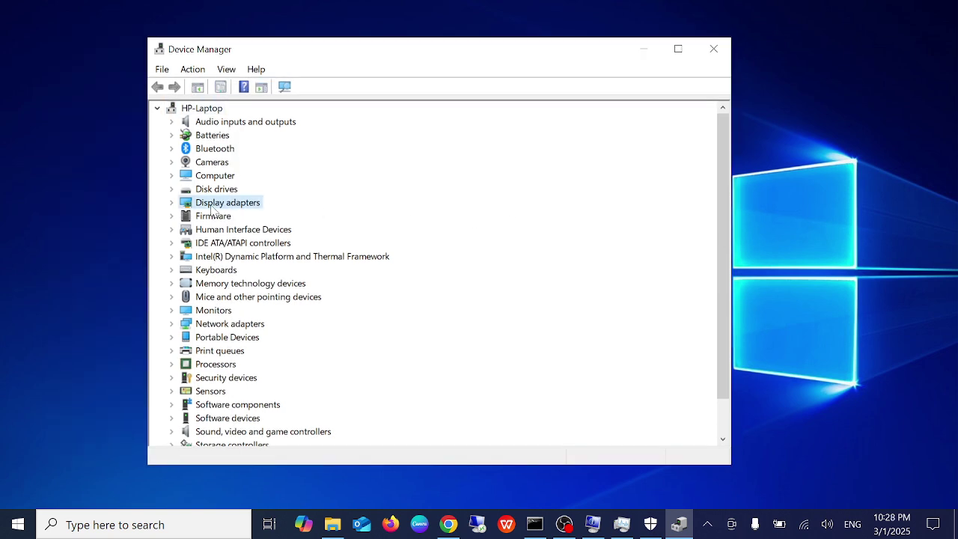
click(172, 203)
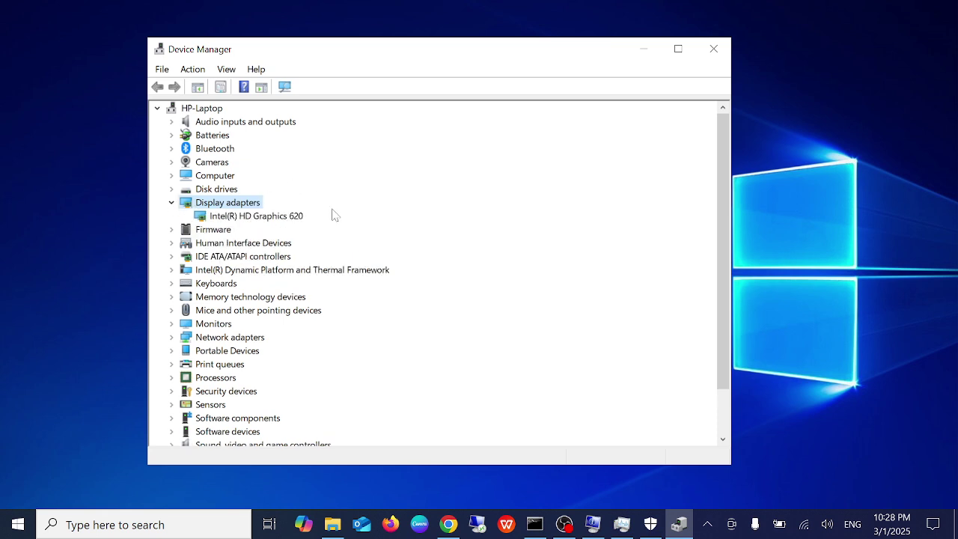
click(245, 219)
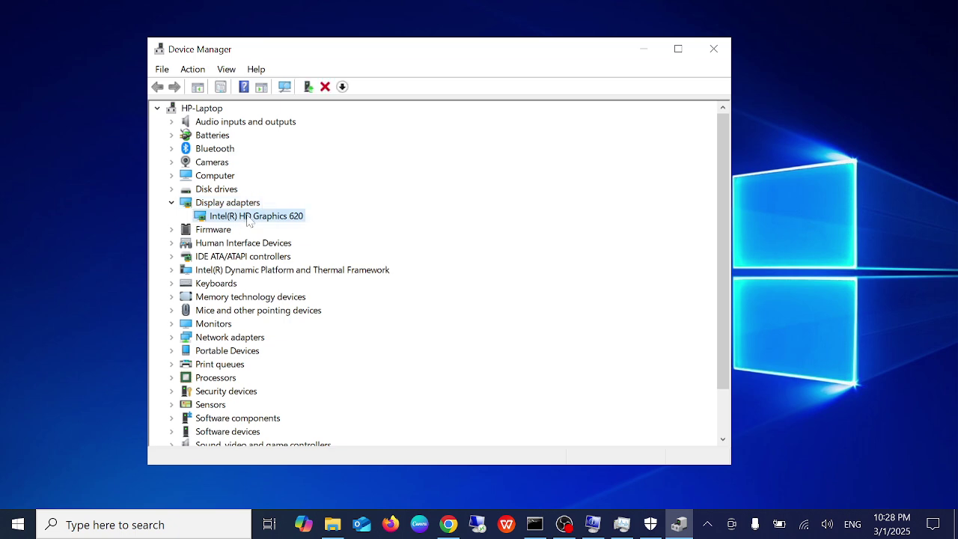
double_click(259, 220)
right_click(260, 217)
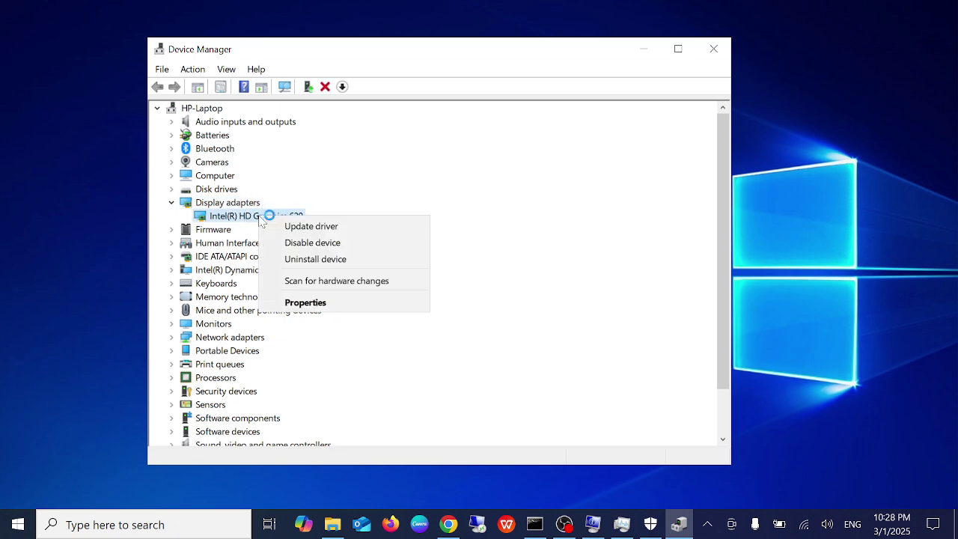
click(340, 226)
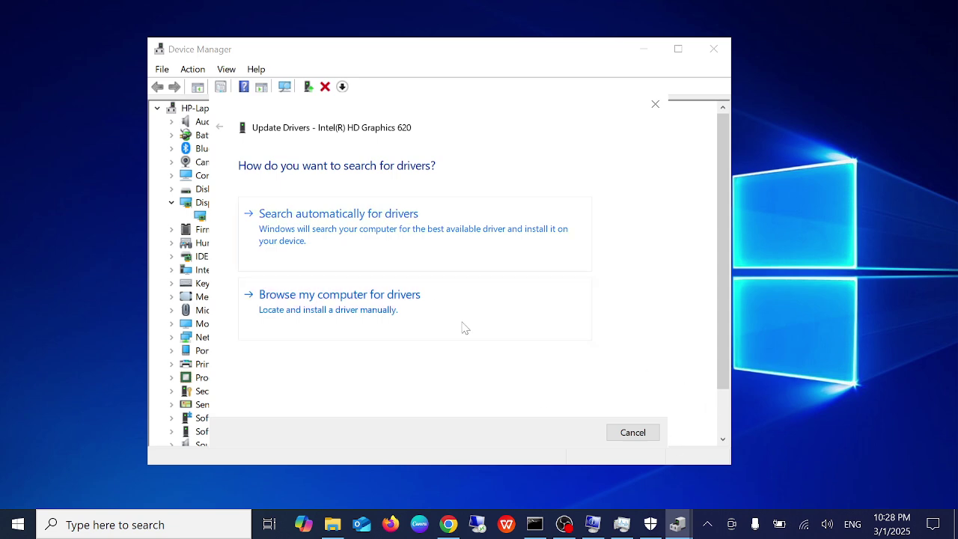
click(347, 236)
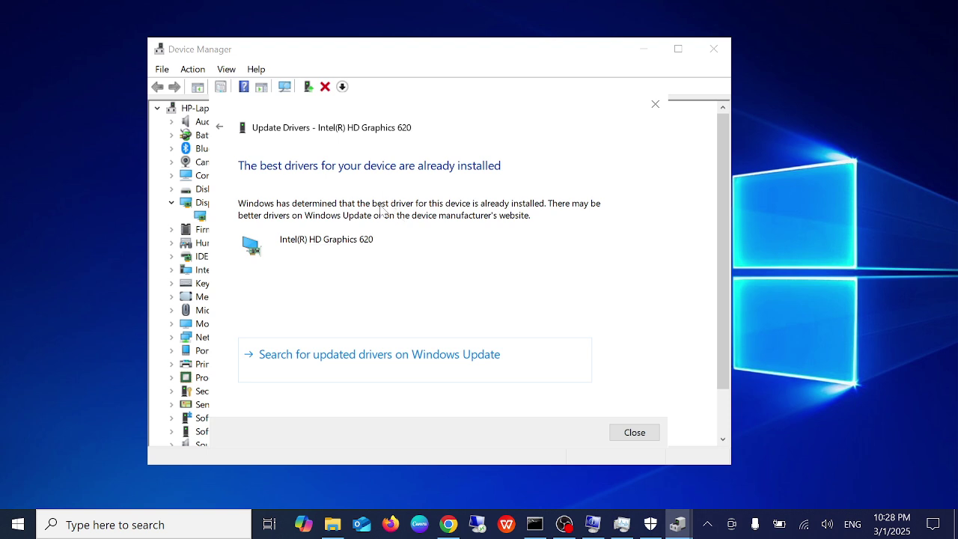
click(635, 433)
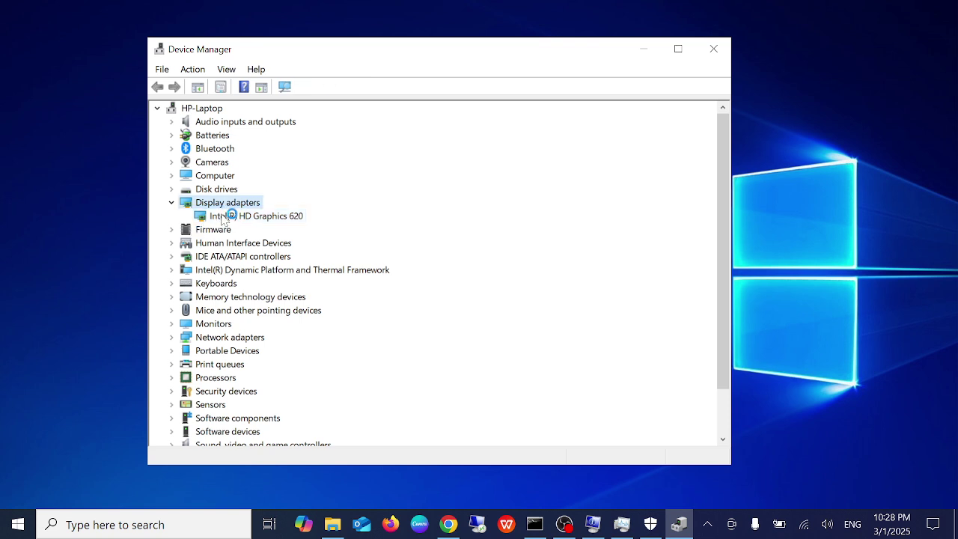
- Show the driver information in the properties of the Intel(R) HD Graphics 620 adapter
click(238, 215)
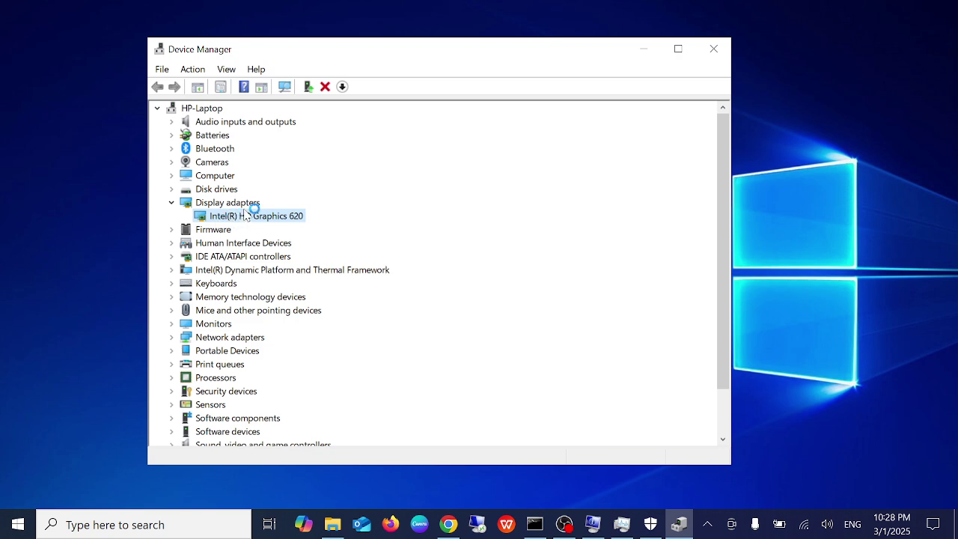
right_click(238, 215)
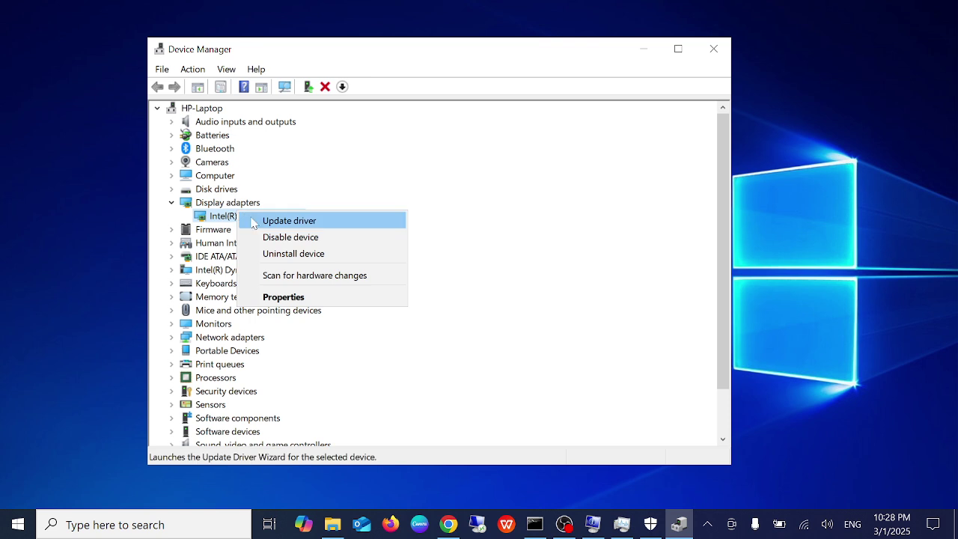
click(294, 298)
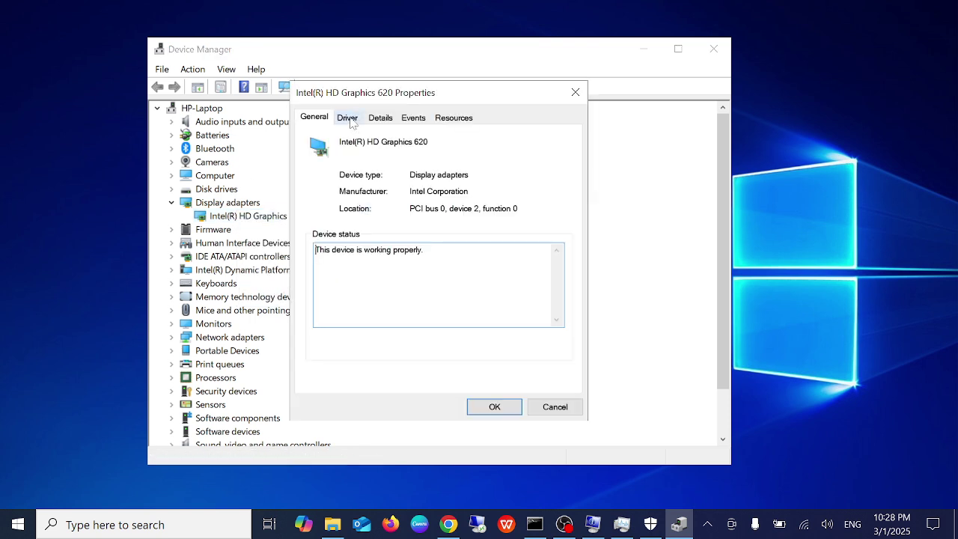
click(347, 119)
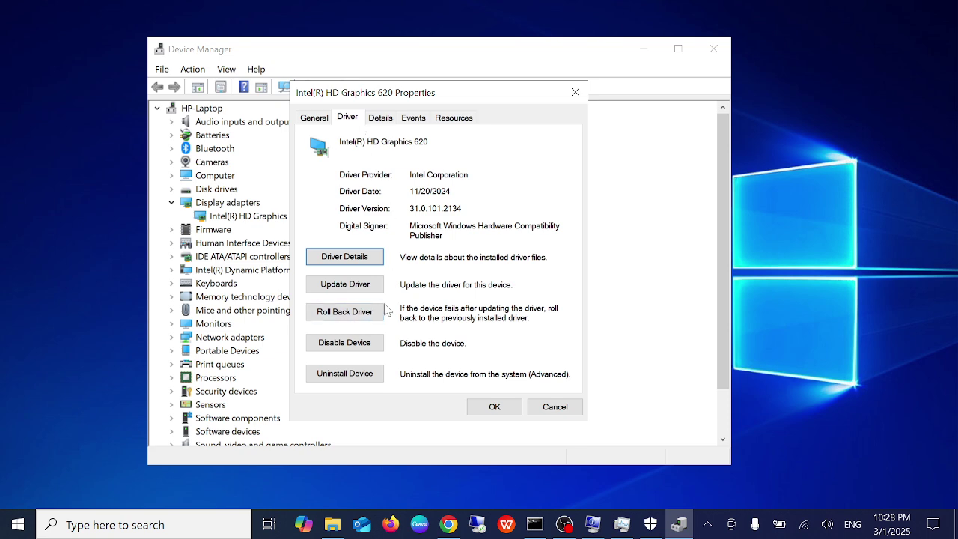
- Try rolling back the graphics driver with the reason "My apps don't work with this driver", and cancel out of the properties
click(356, 315)
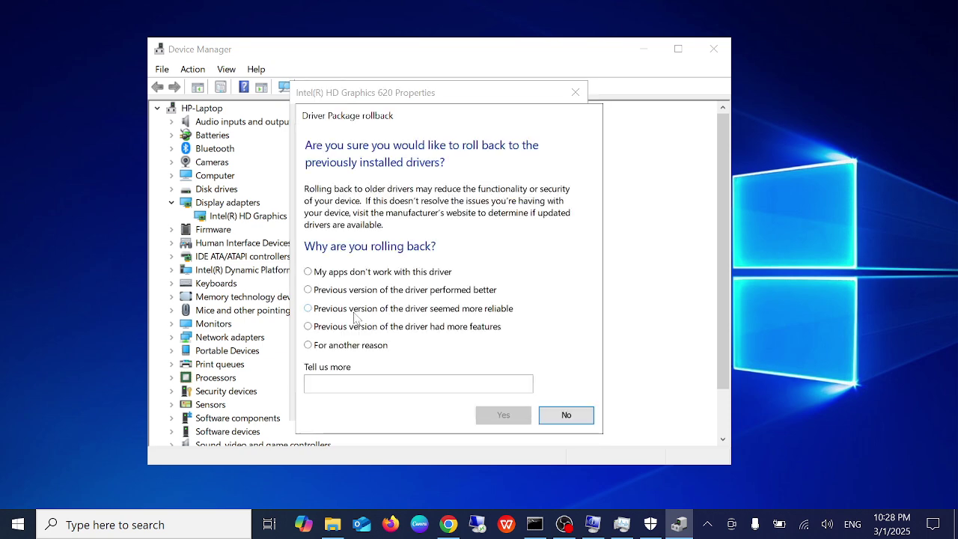
click(308, 271)
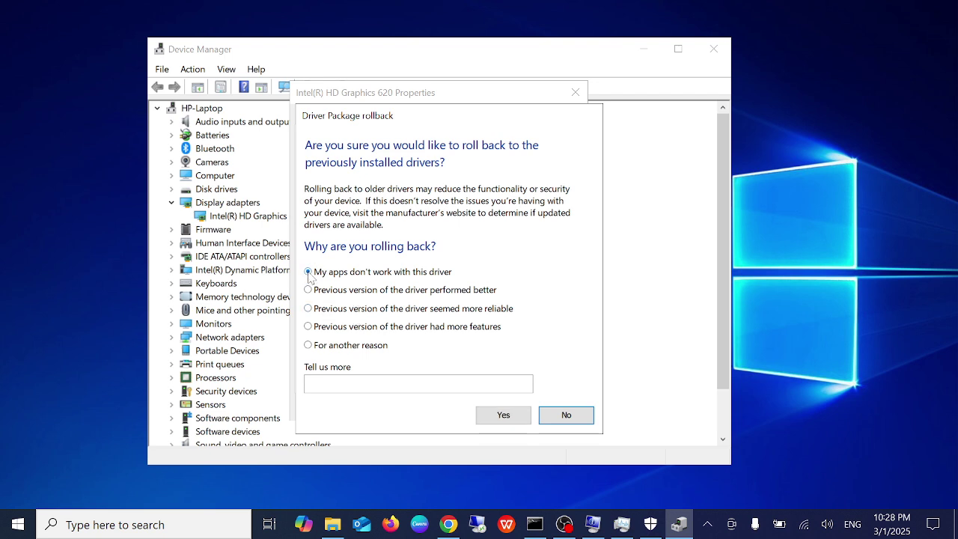
click(500, 416)
click(575, 414)
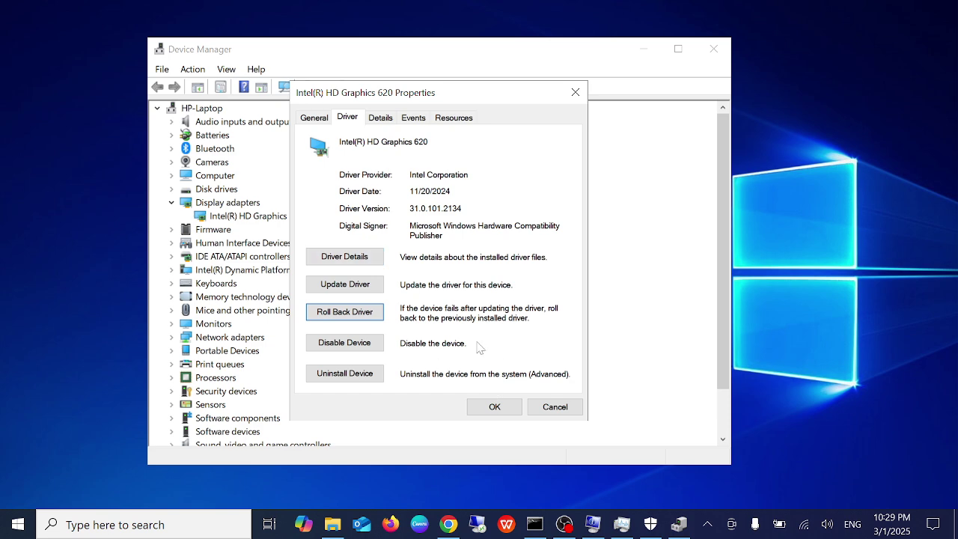
click(555, 407)
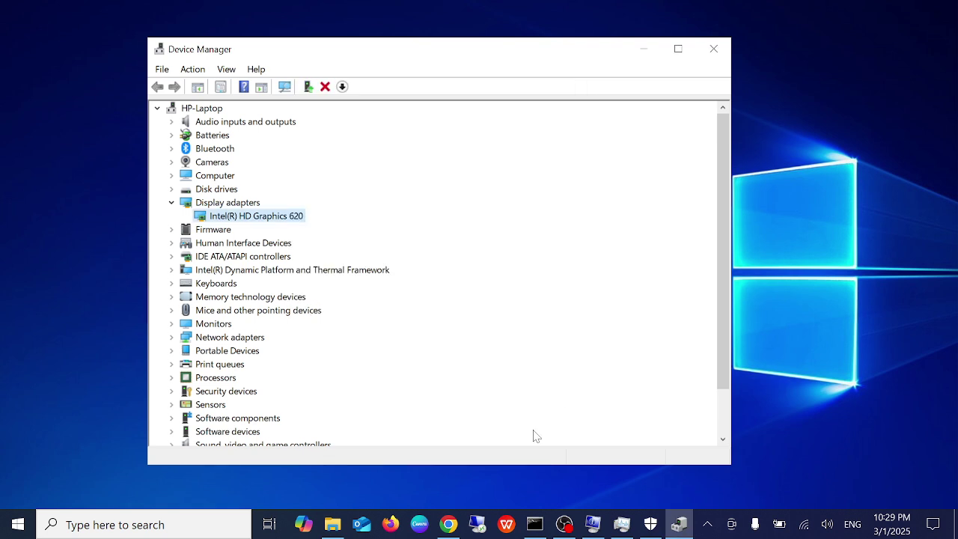
- Expand the disk drives category and disable the SDXC Card device, confirming the prompt
right_click(232, 217)
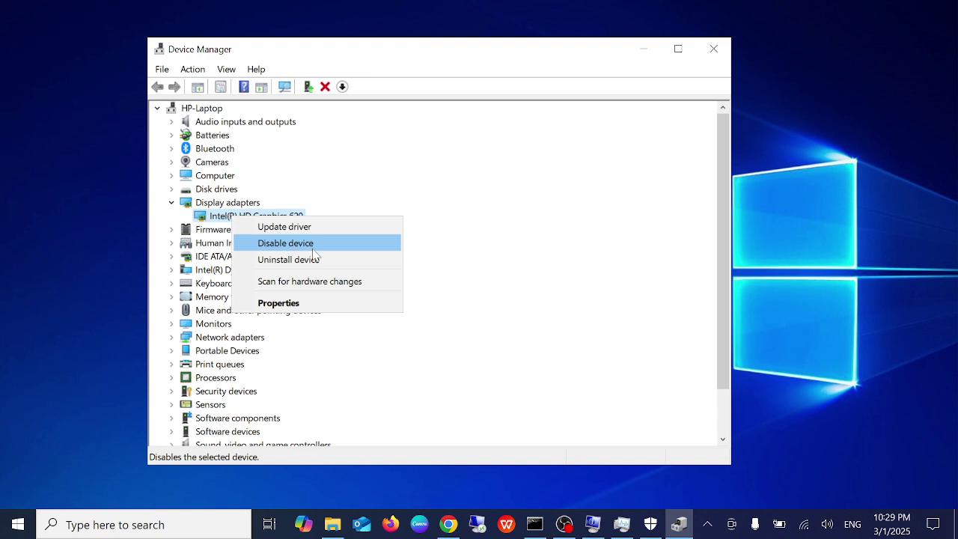
click(171, 189)
click(231, 218)
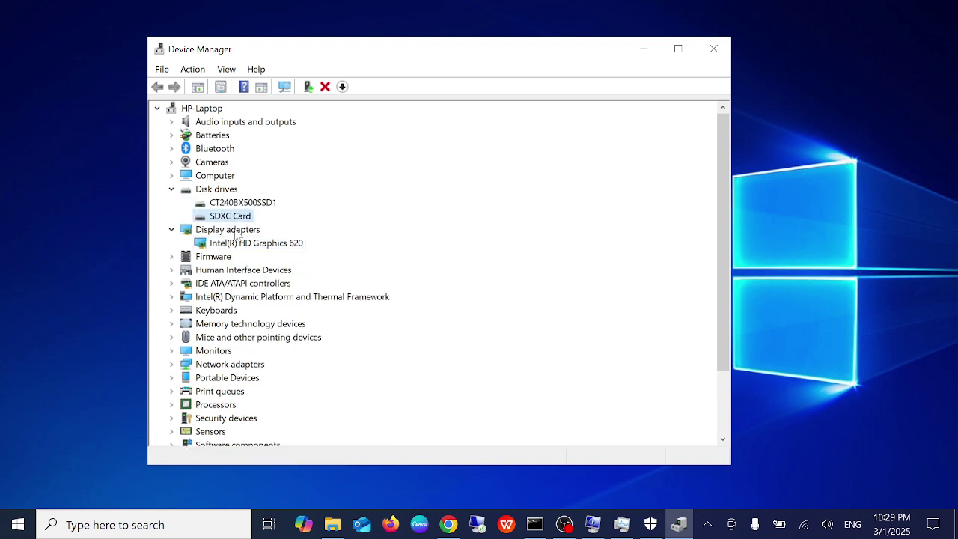
right_click(229, 219)
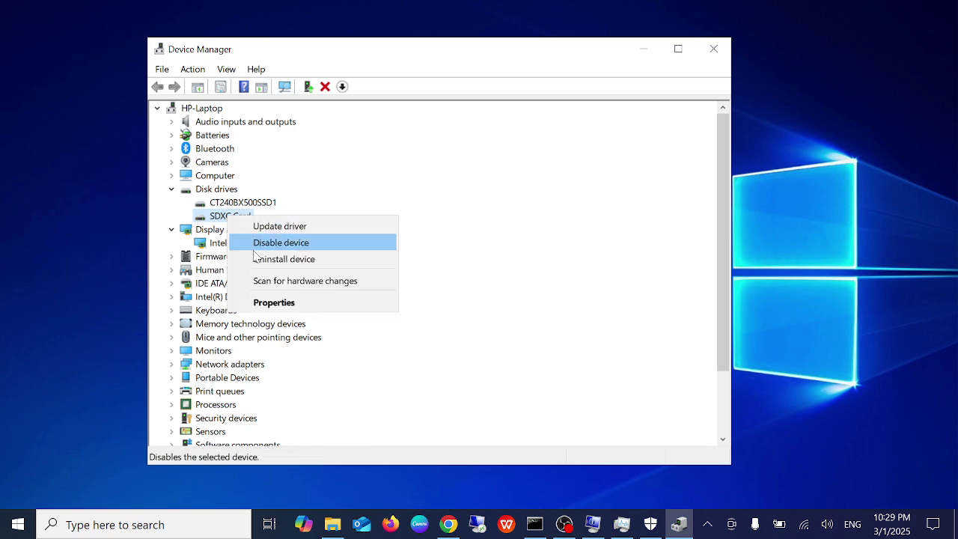
click(292, 244)
click(516, 282)
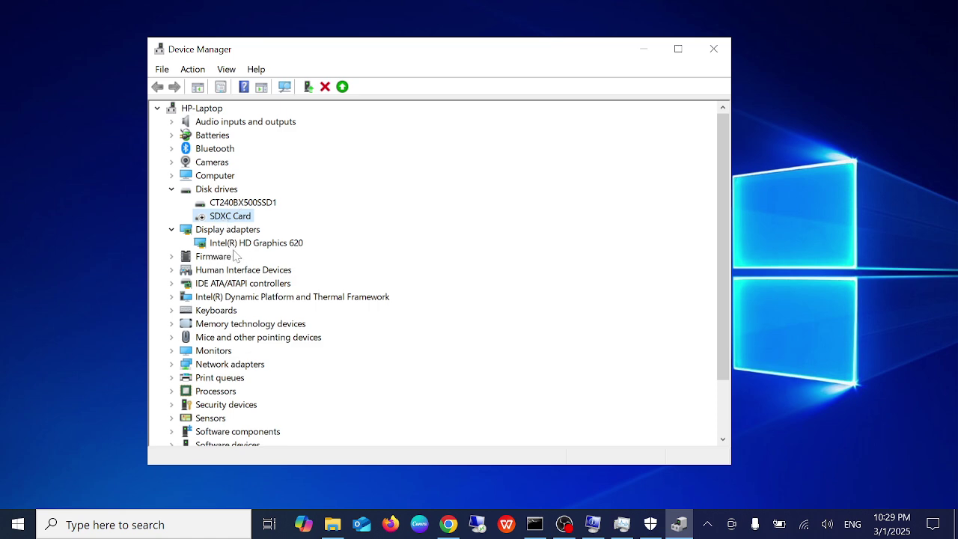
- Enable the SDXC Card device again and close Device Manager
right_click(225, 215)
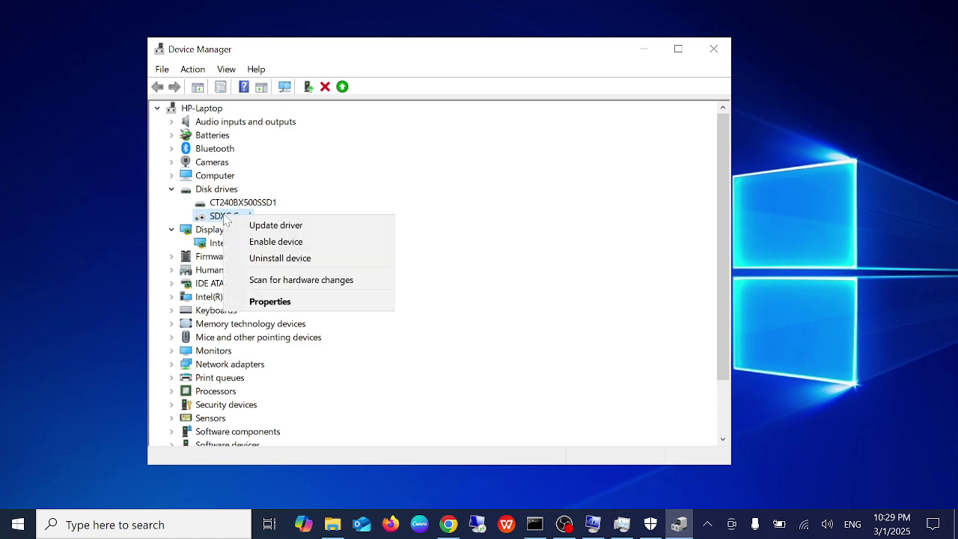
click(277, 242)
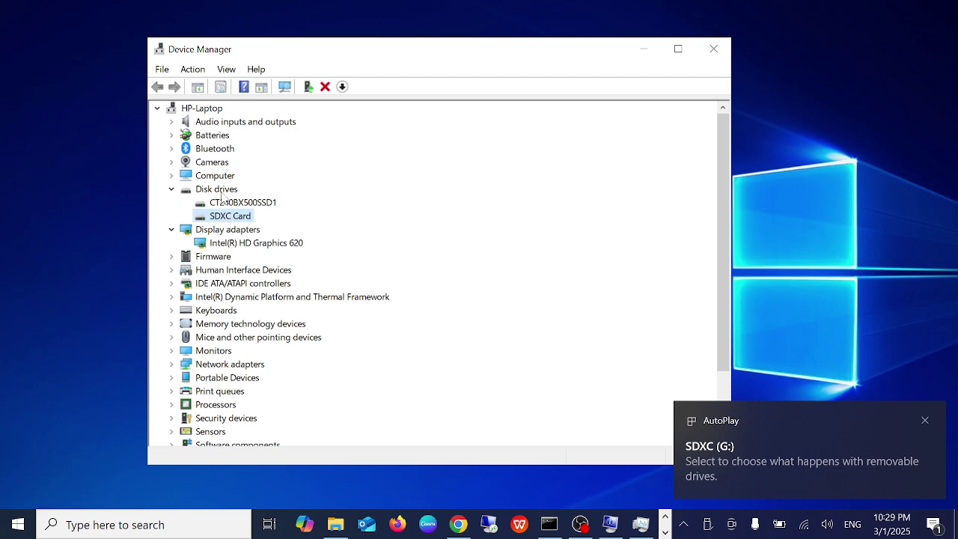
click(714, 50)
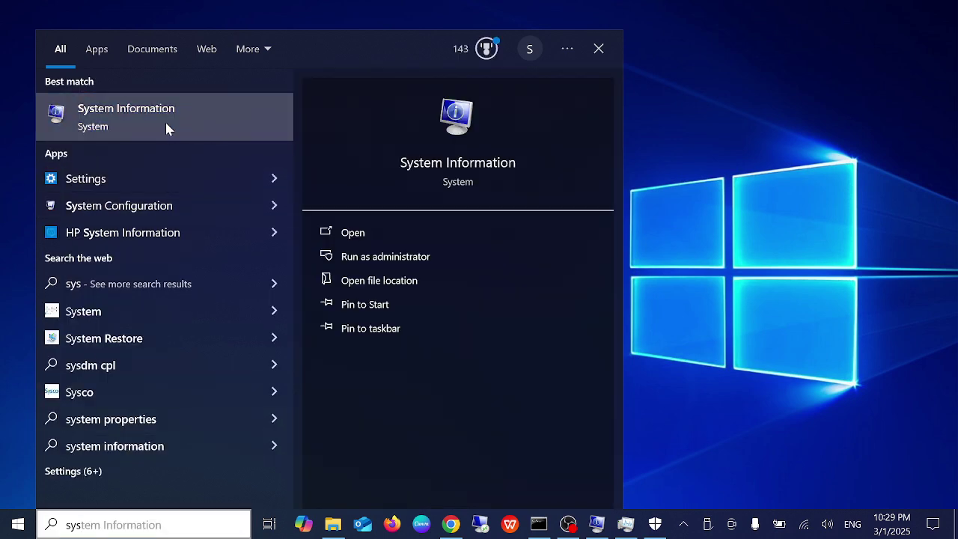
- Open System Information and check the processor entry in the system summary
click(165, 122)
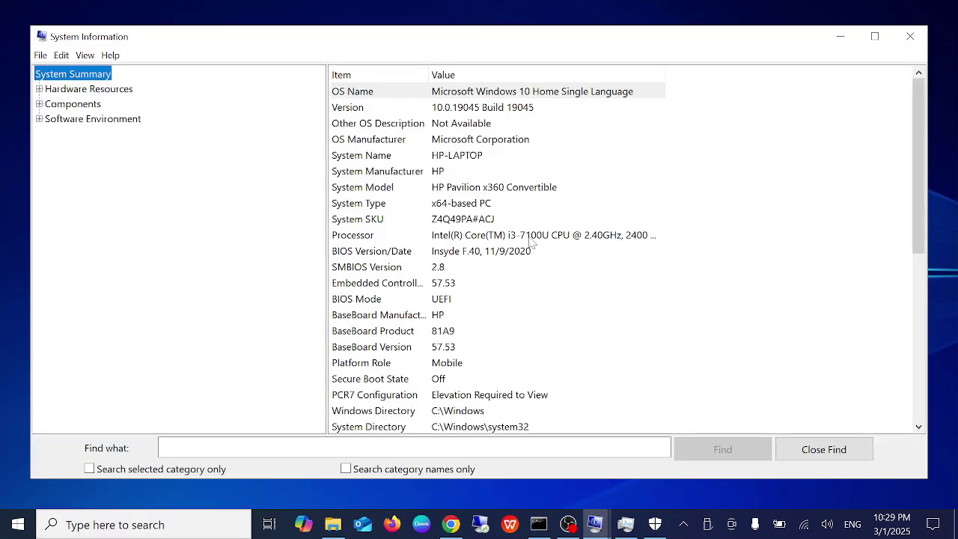
click(529, 237)
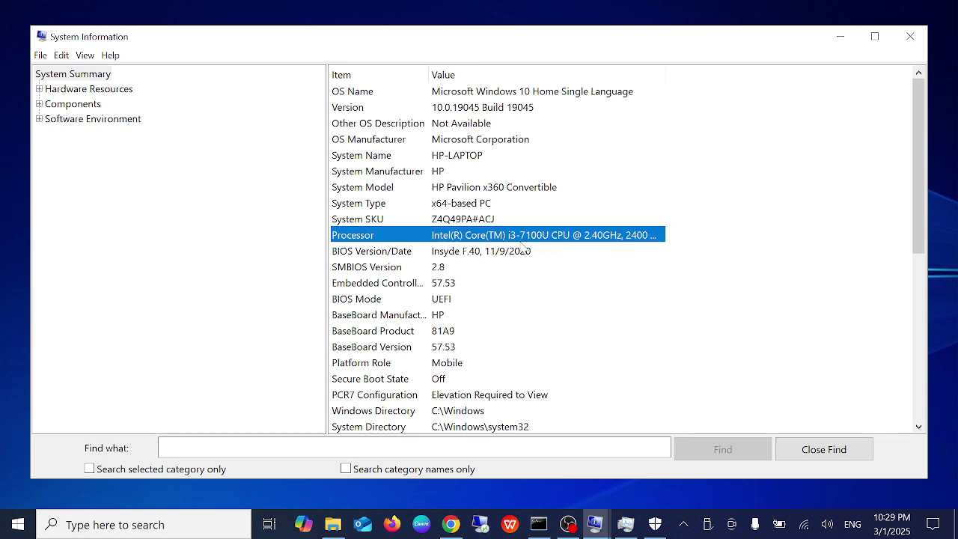
- Switch to Chrome, search Google for "intel core i3 7100u graphics driver", and open Intel's Core i3-7100U Processor downloads page
click(451, 524)
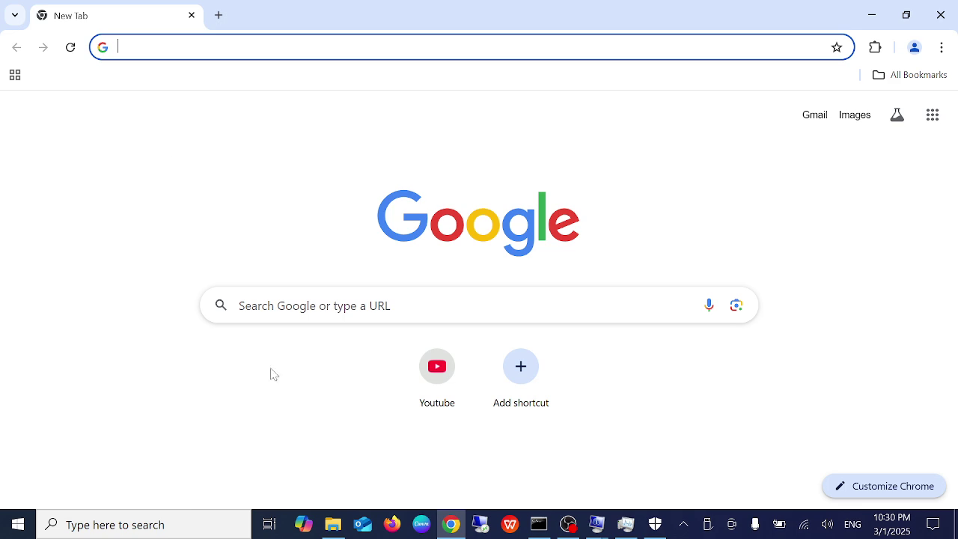
drag(622, 30, 479, 325)
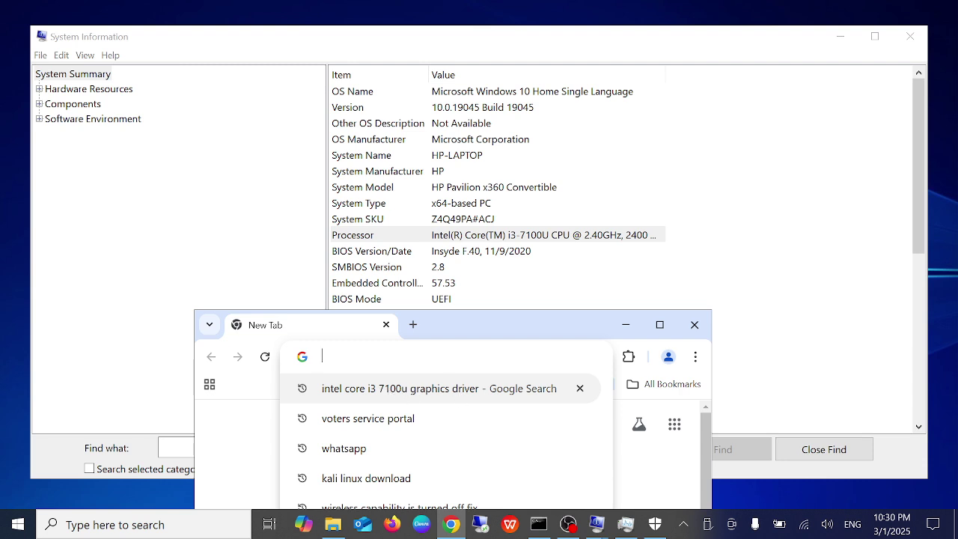
click(428, 398)
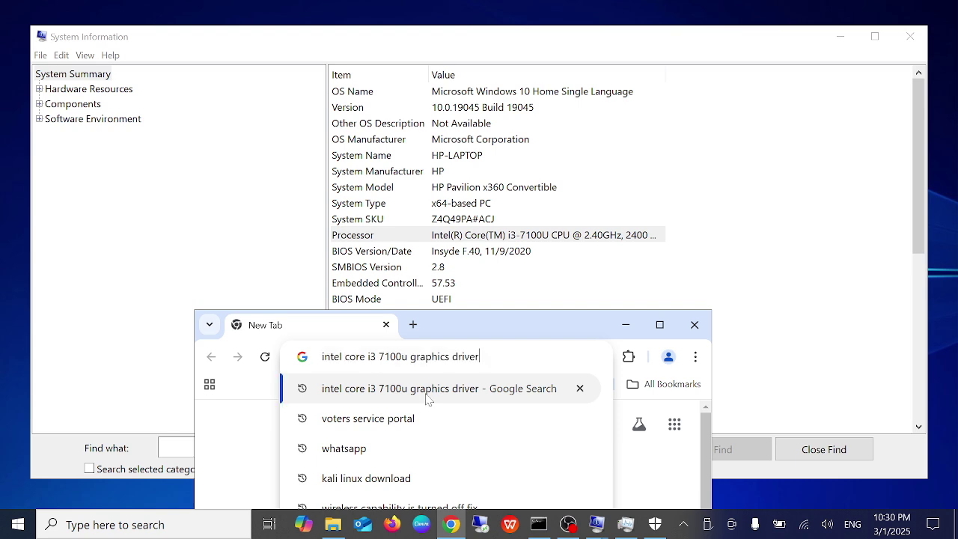
click(665, 325)
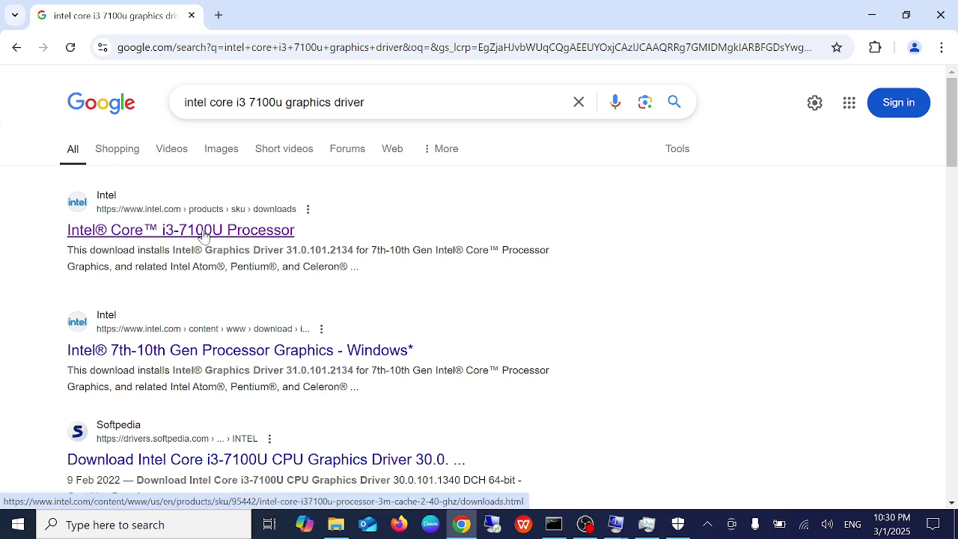
click(203, 235)
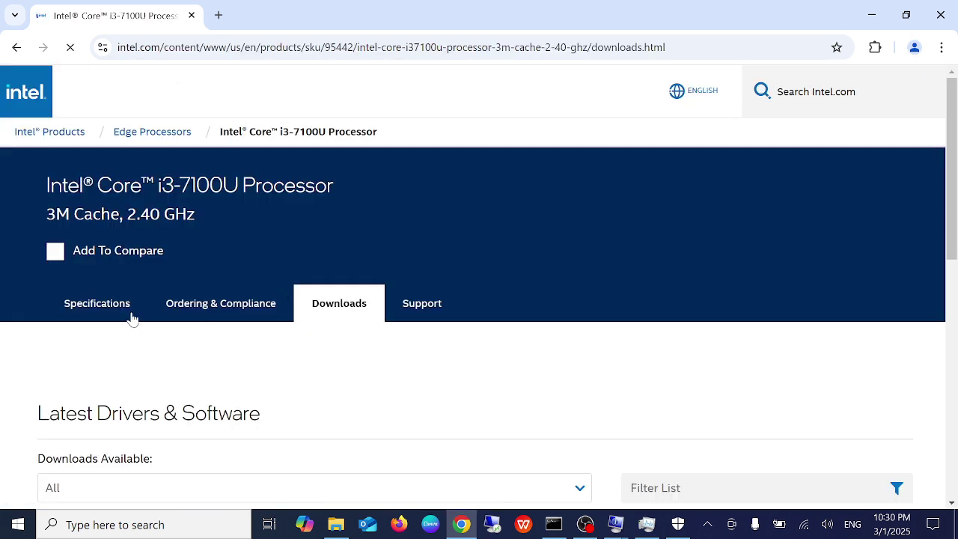
- Recheck the processor model in System Information, then download the Intel 7th-10th Gen Processor Graphics - Windows driver from Intel's page
scroll(172, 298, down, 3)
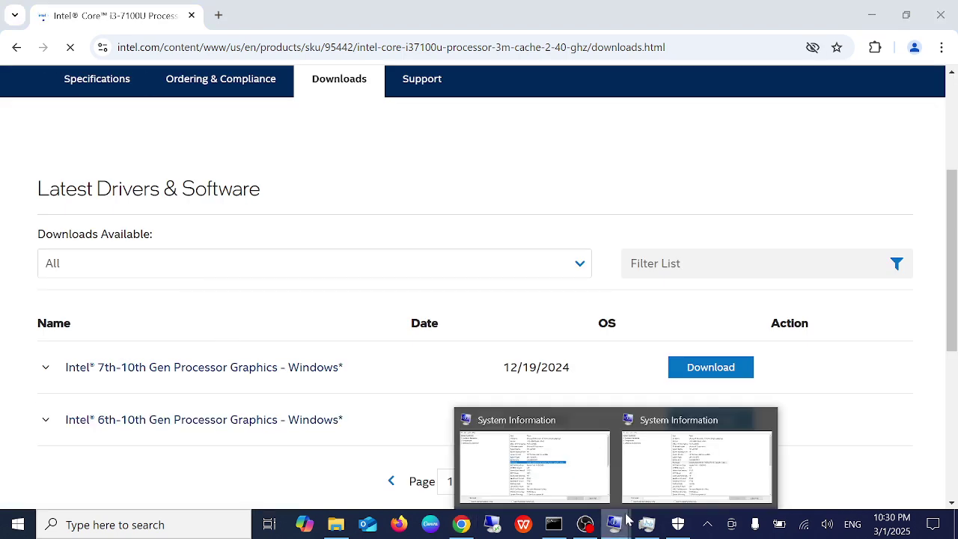
click(677, 461)
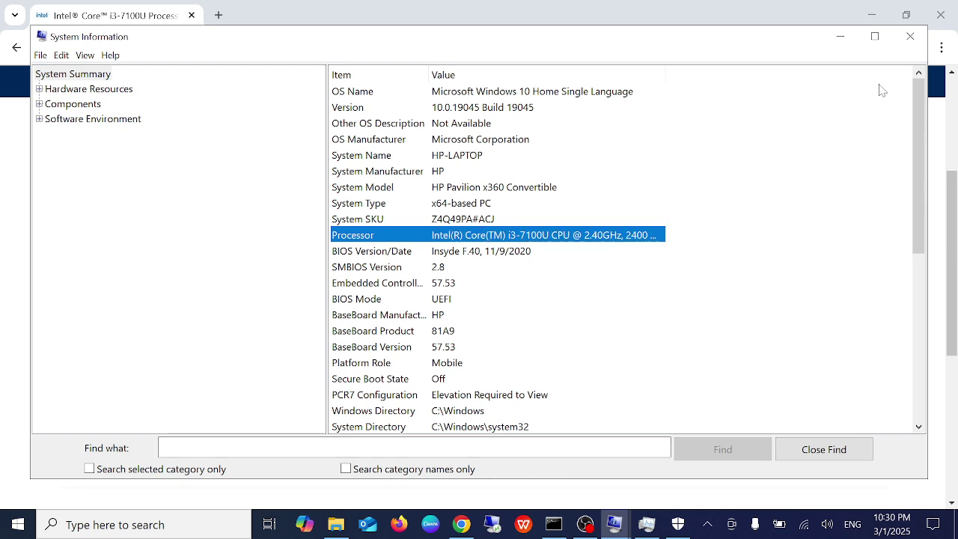
click(839, 37)
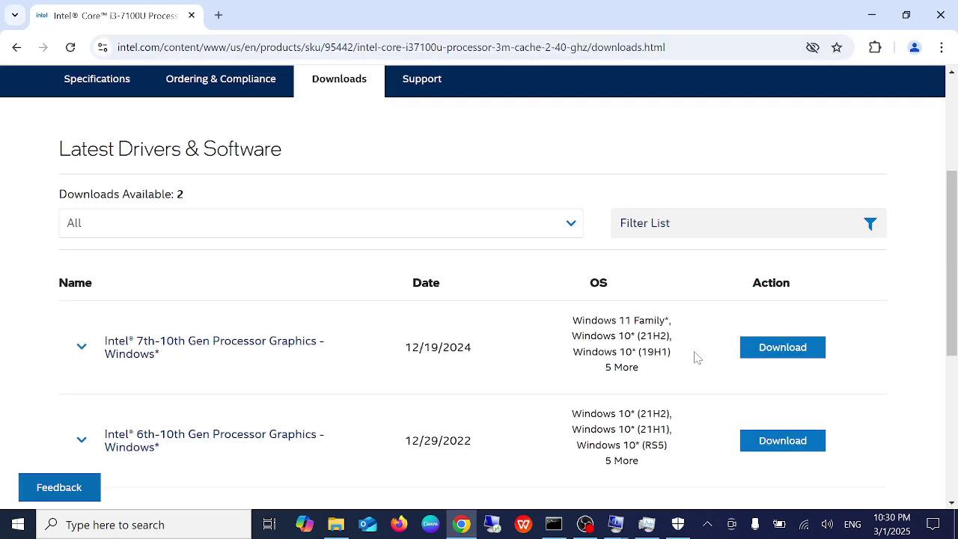
click(784, 357)
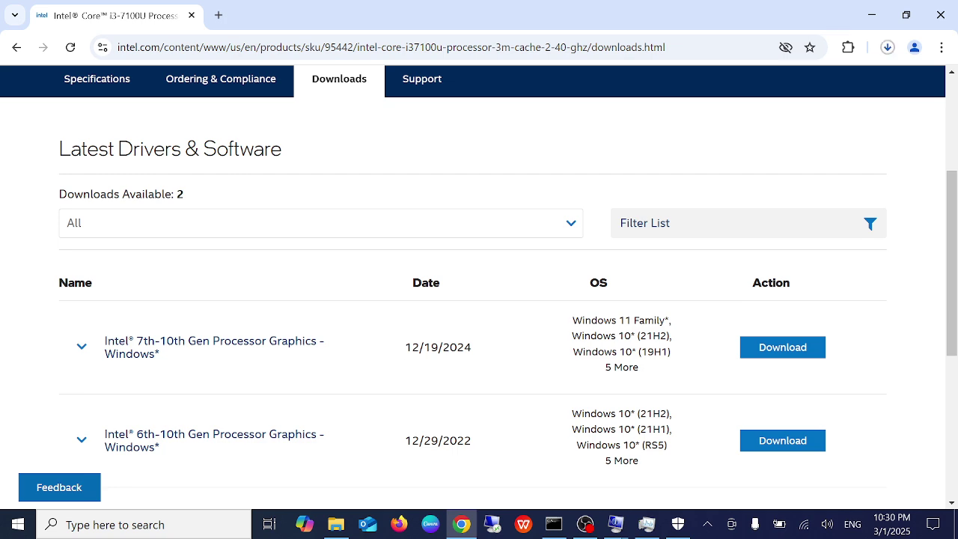
- Examine the 7th-10th Gen driver's date and supported Windows versions, and expand the 6th-10th Gen driver's details
drag(412, 347, 470, 346)
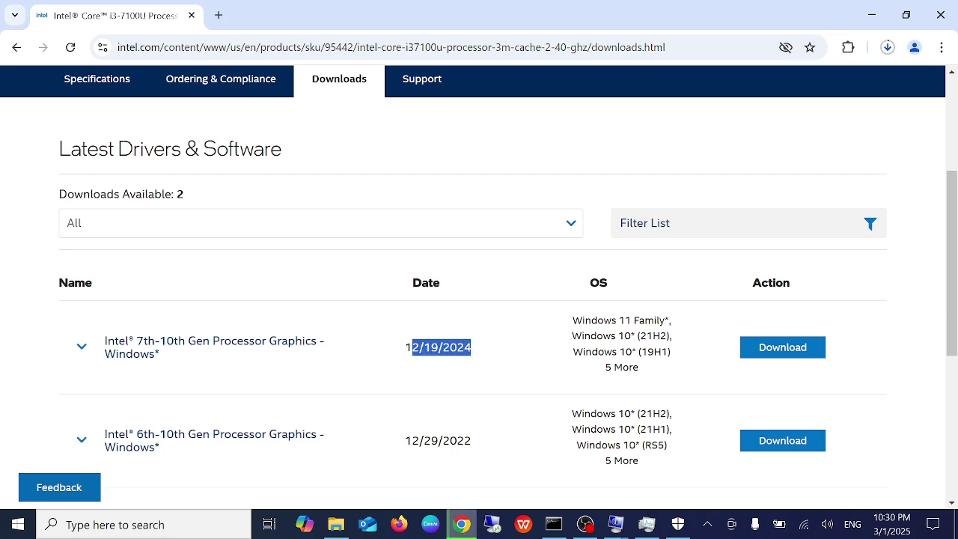
drag(572, 320, 674, 321)
drag(582, 336, 661, 336)
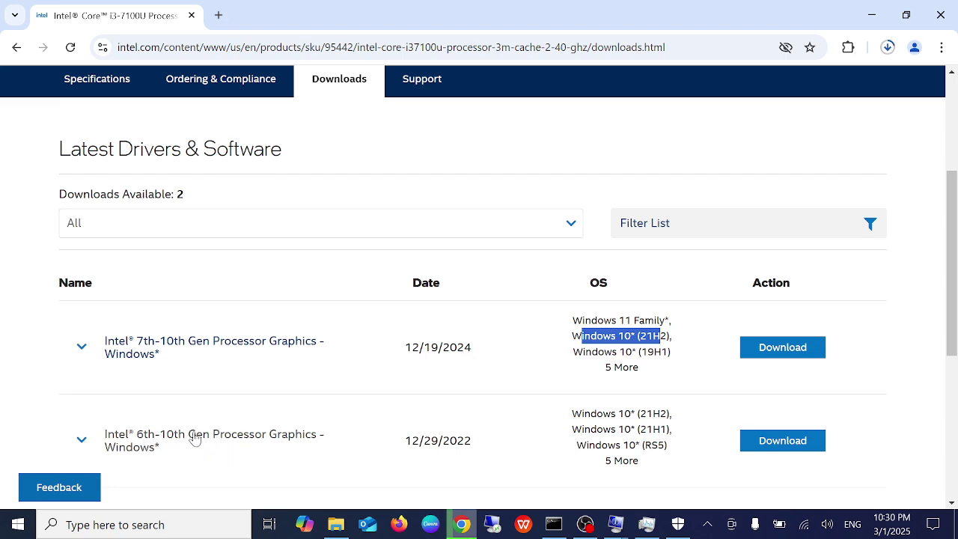
scroll(172, 420, down, 2)
click(87, 298)
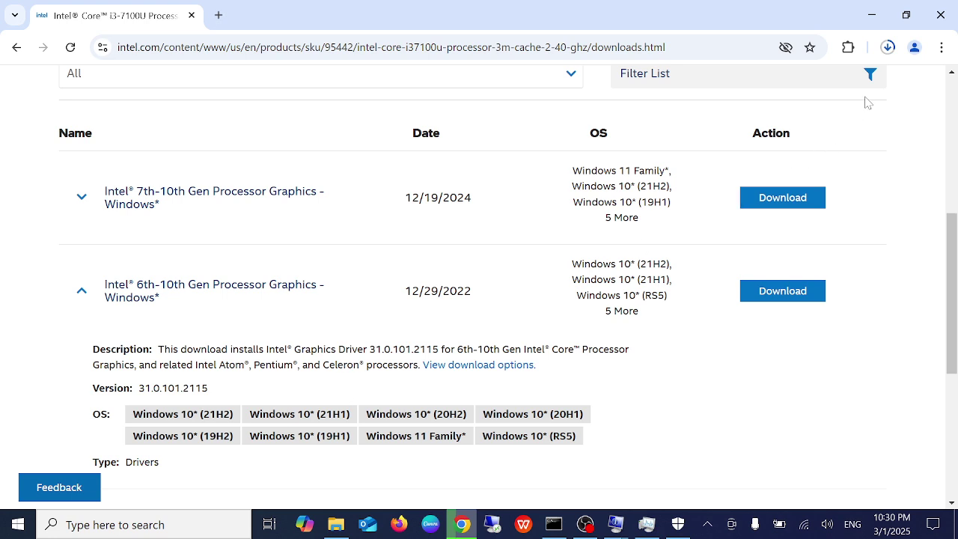
- Pause the running driver download, show the already downloaded gfx_win_101.2134.exe in its folder, and close the folder window
click(888, 47)
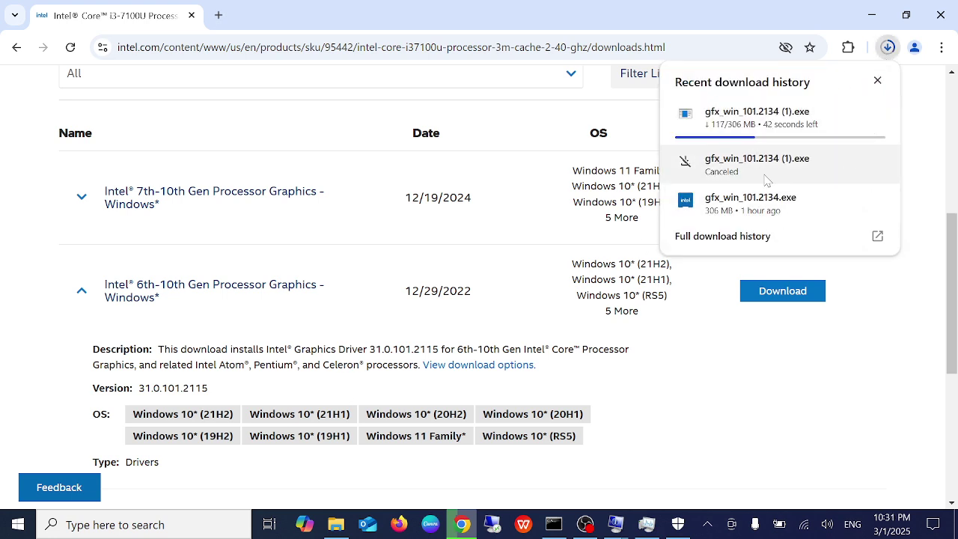
click(852, 117)
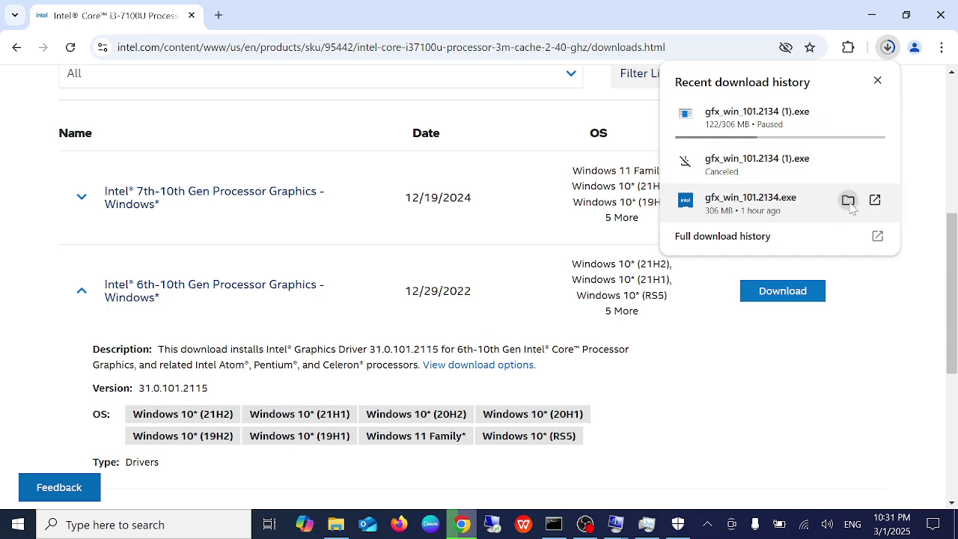
click(850, 201)
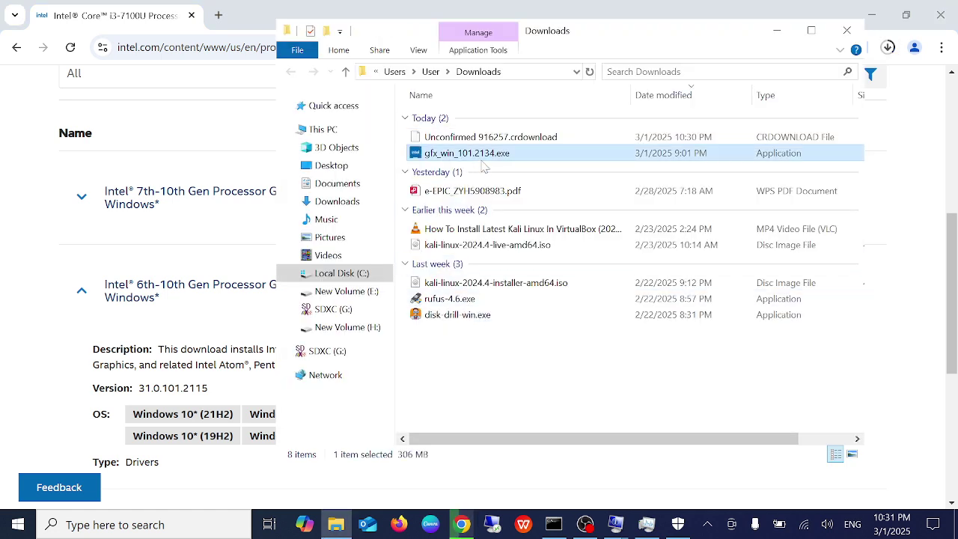
mouse_move(517, 160)
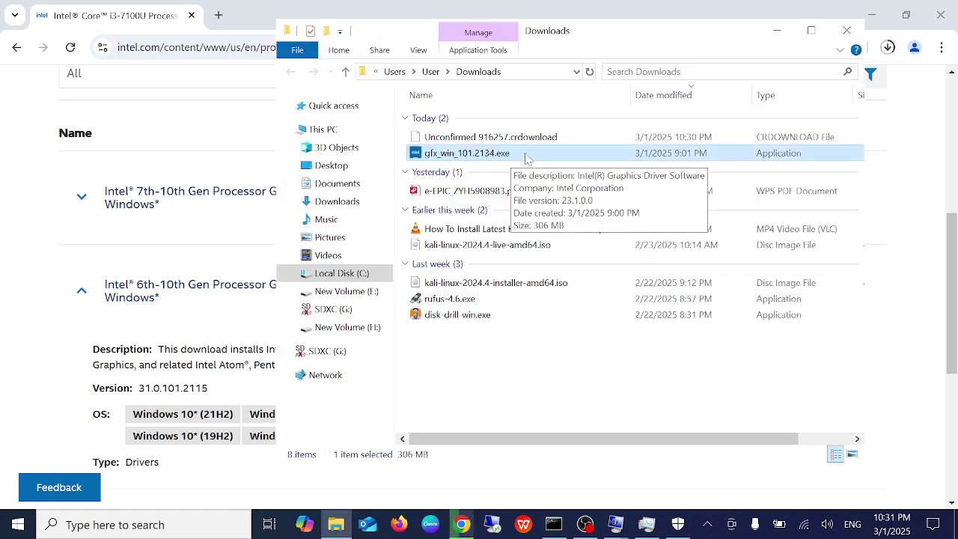
click(844, 31)
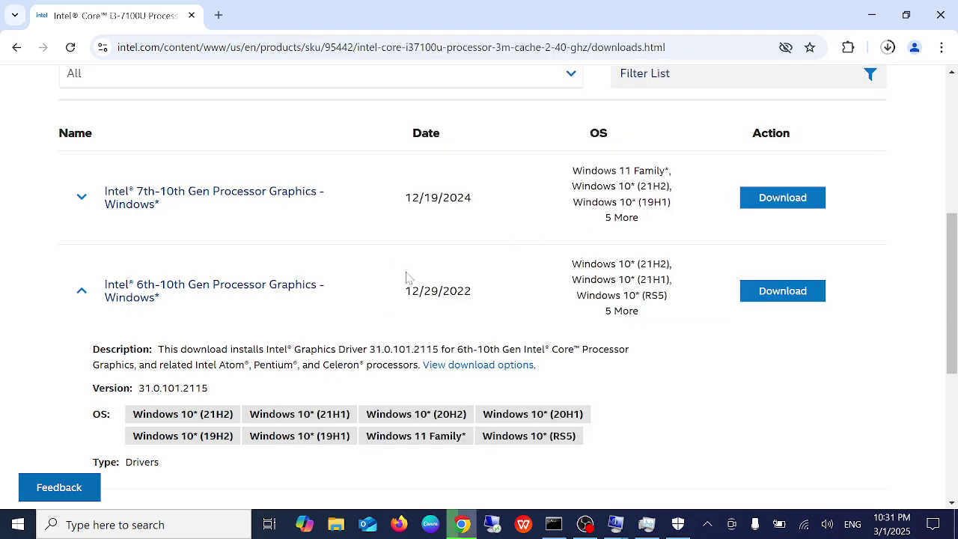
- Close Chrome with the Intel downloads page and return to the desktop
scroll(393, 300, up, 5)
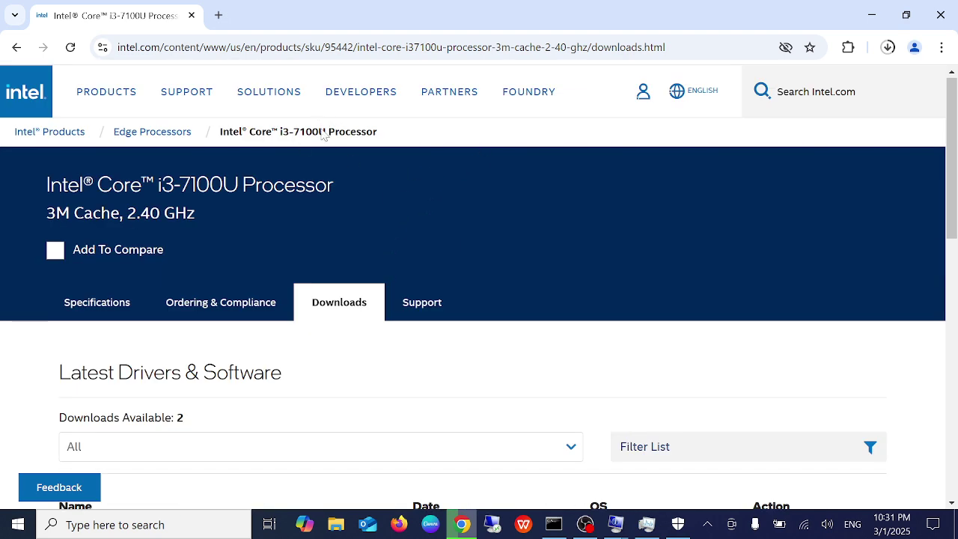
click(941, 15)
click(471, 142)
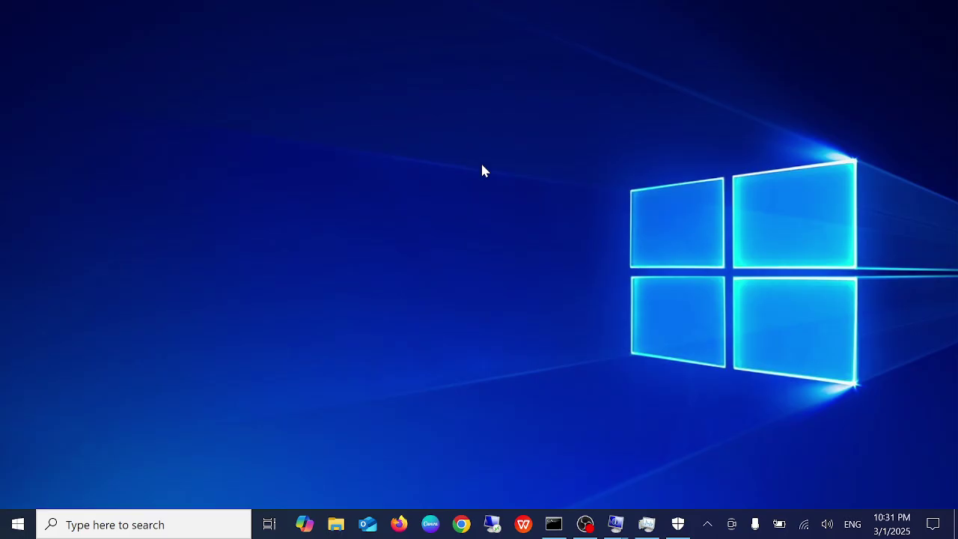
- Refresh the desktop and dismiss the Windows Security scan results notification
right_click(482, 165)
click(386, 209)
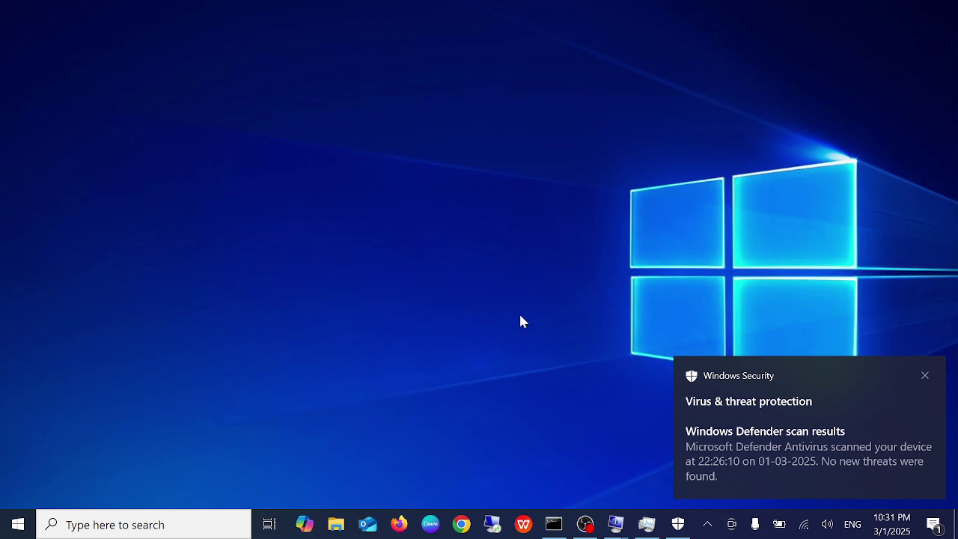
click(928, 377)
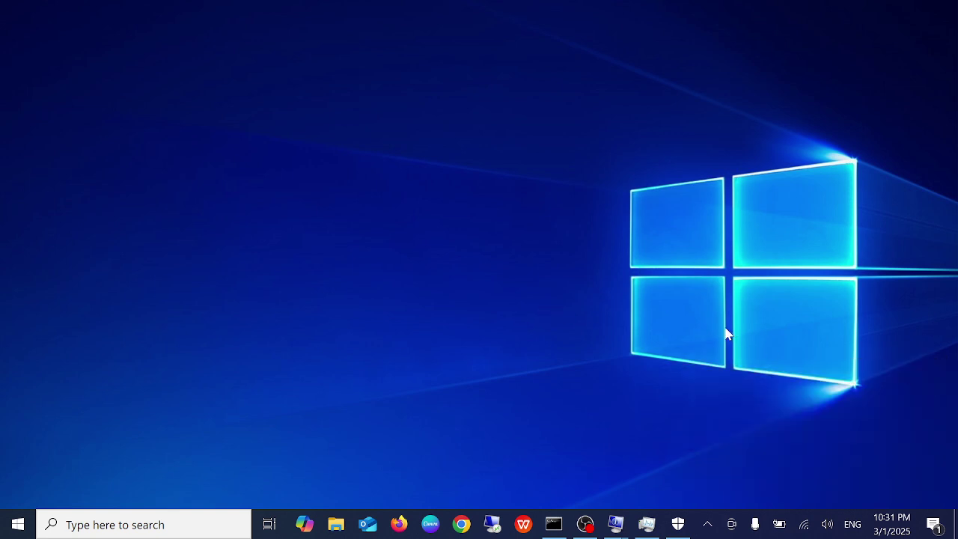